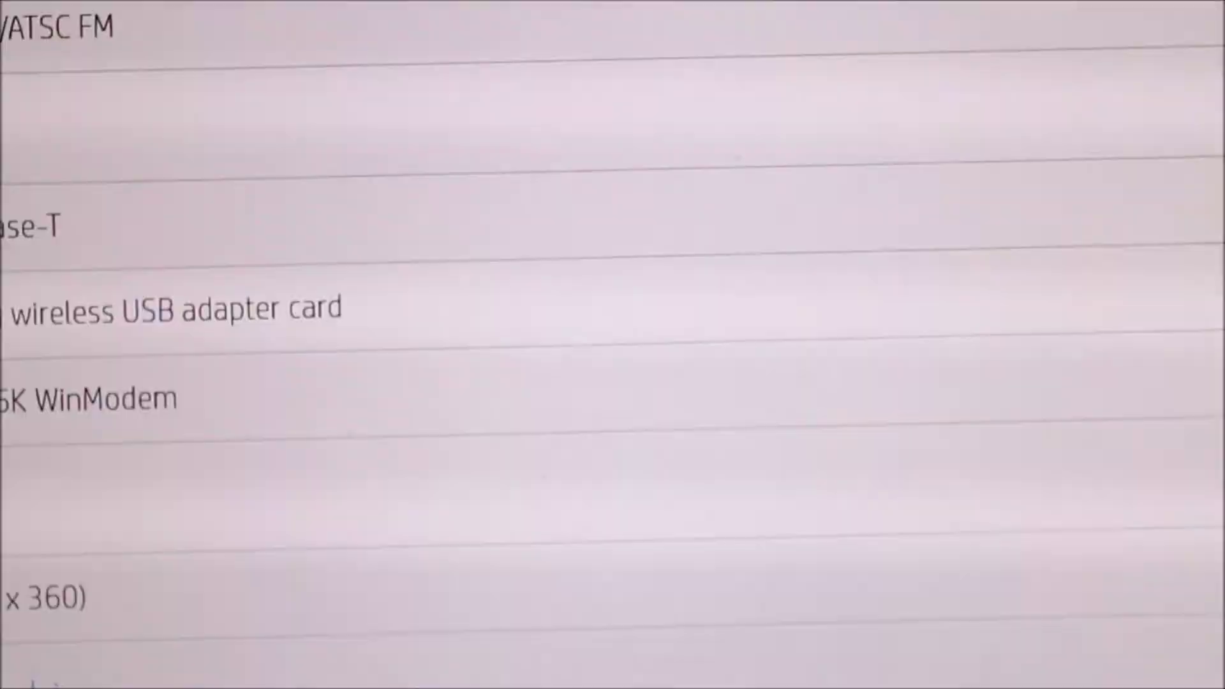
# Step: Scroll through the HP spec page to review the PC's Networking specifications
pyautogui.scroll(10, 814, 97)
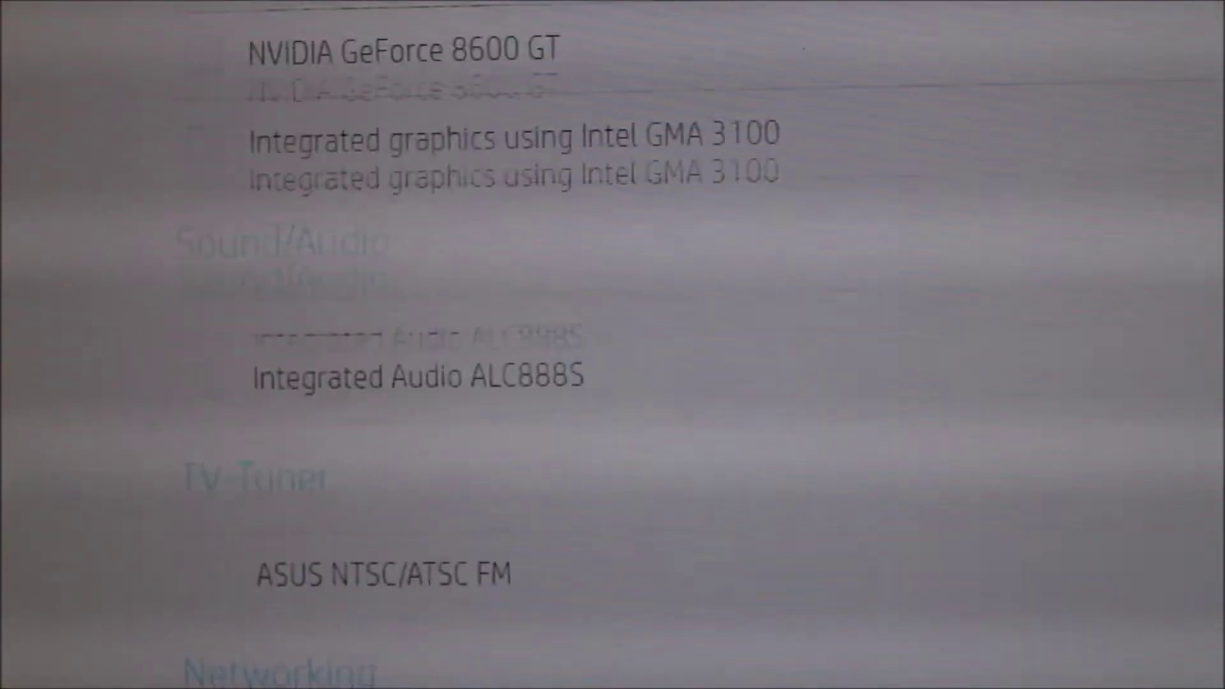
pyautogui.scroll(5, 813, 98)
pyautogui.scroll(-3, 728, 52)
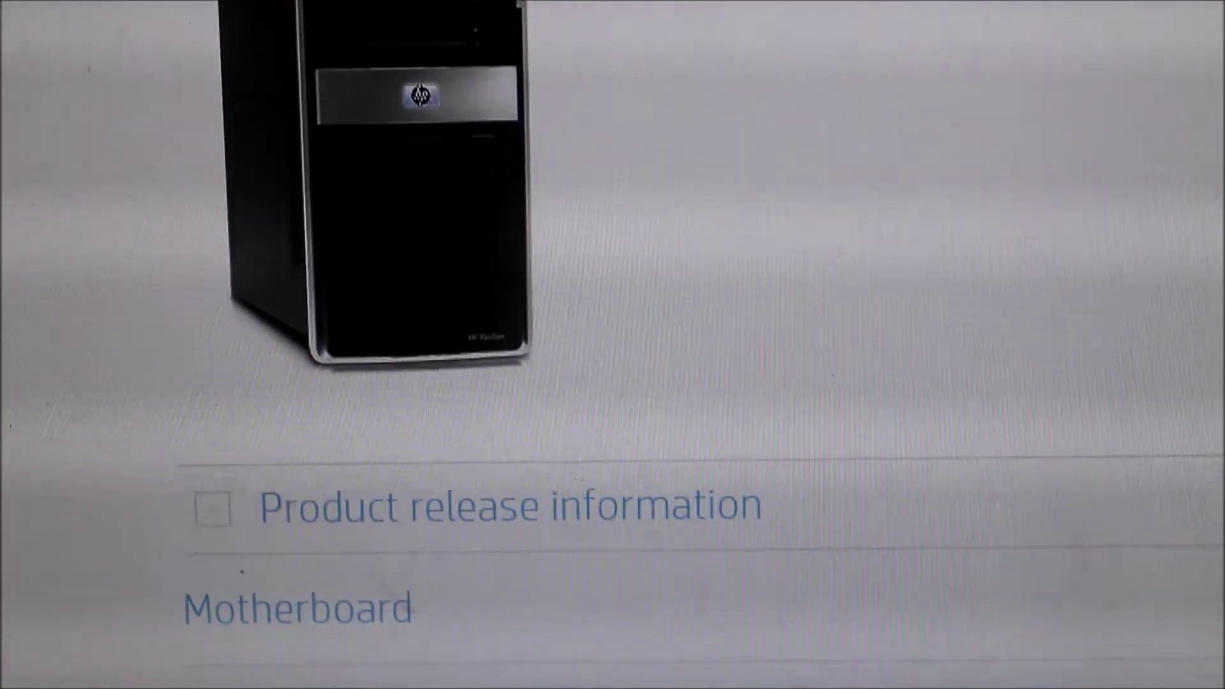
pyautogui.scroll(-15, 678, 629)
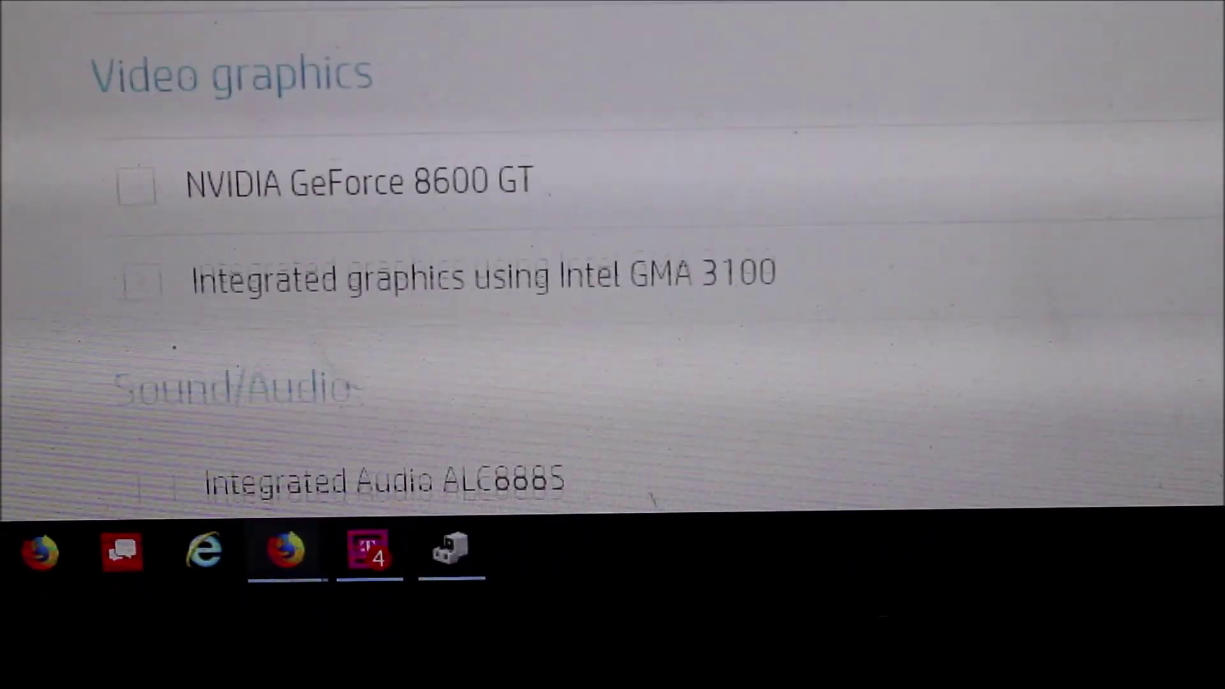
pyautogui.scroll(-5, 562, 514)
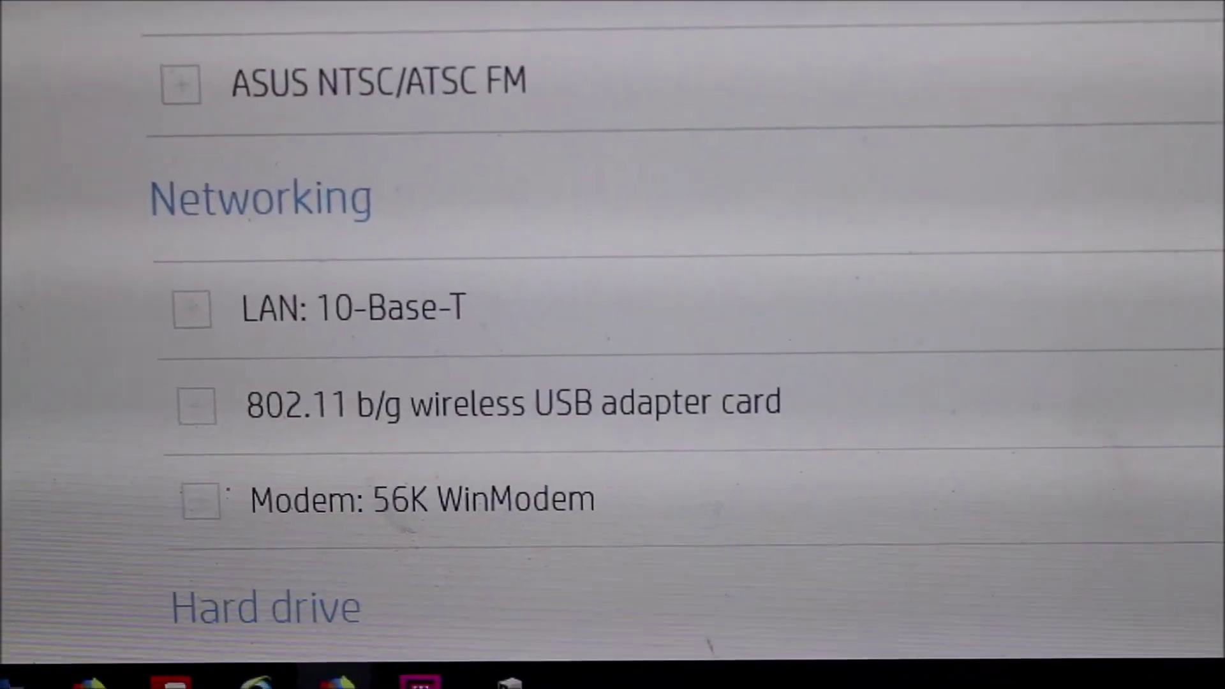
pyautogui.scroll(-5, 679, 612)
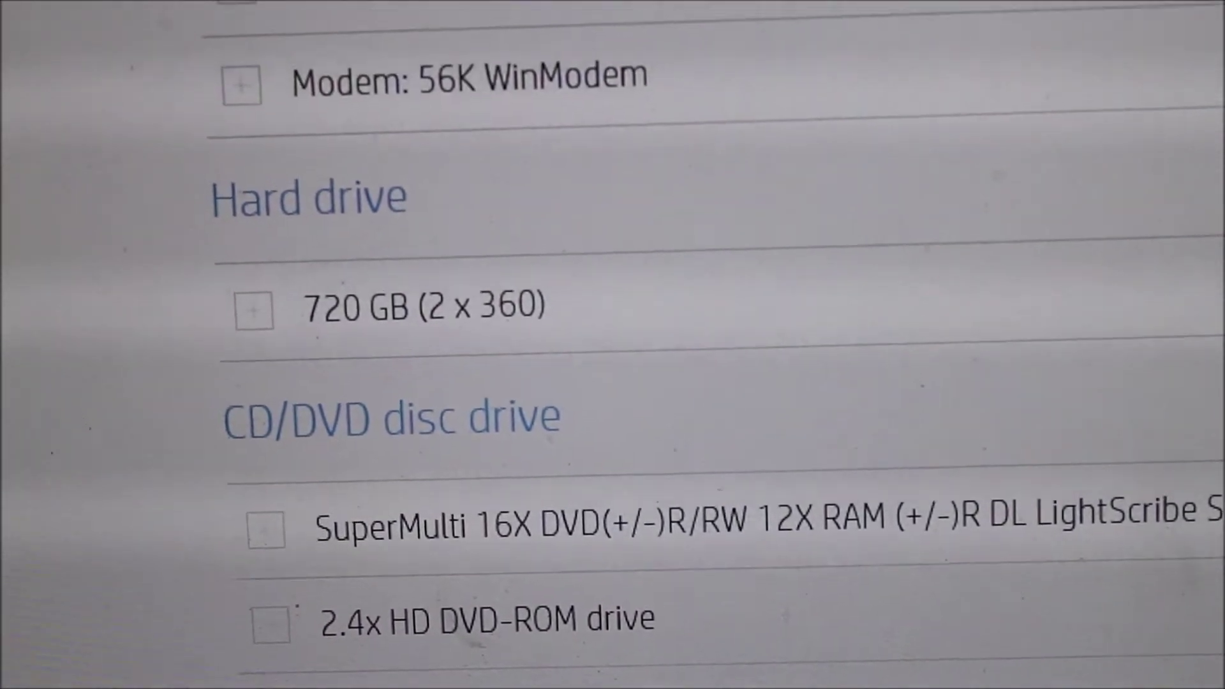
pyautogui.scroll(5, 694, 648)
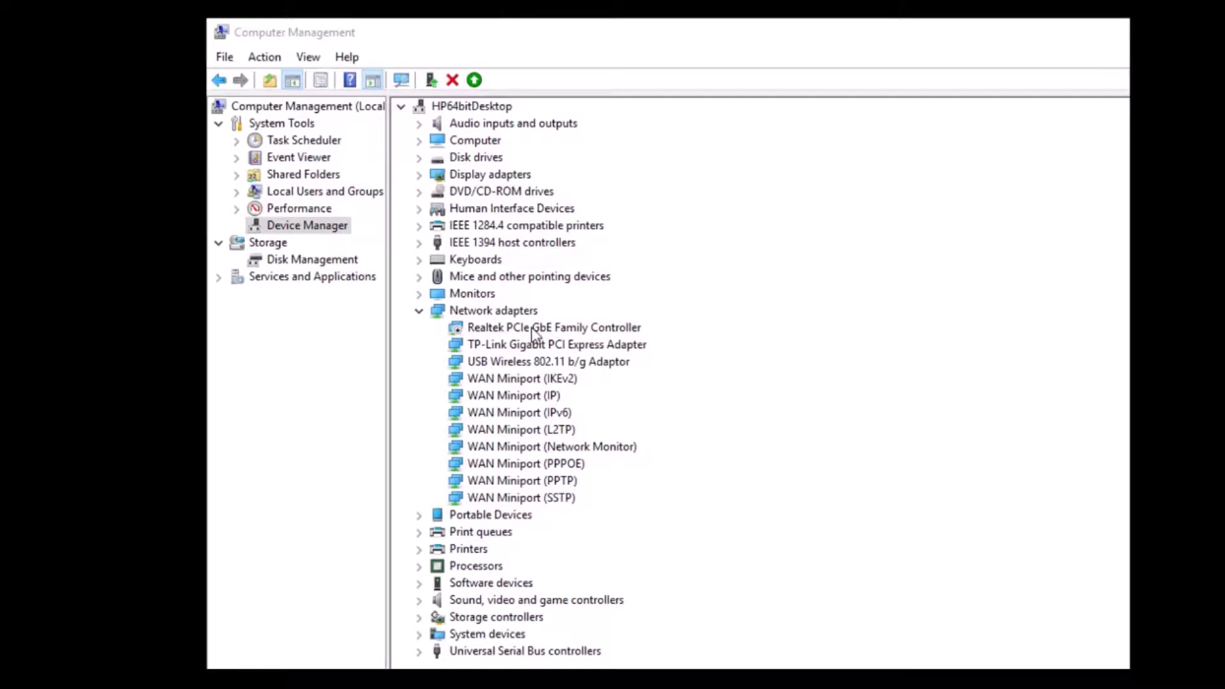
# Step: Confirm the Realtek controller's Speed & Duplex stays 1.0 Gbps Full Duplex and view its driver version 9.1.409.2015
pyautogui.click(531, 328)
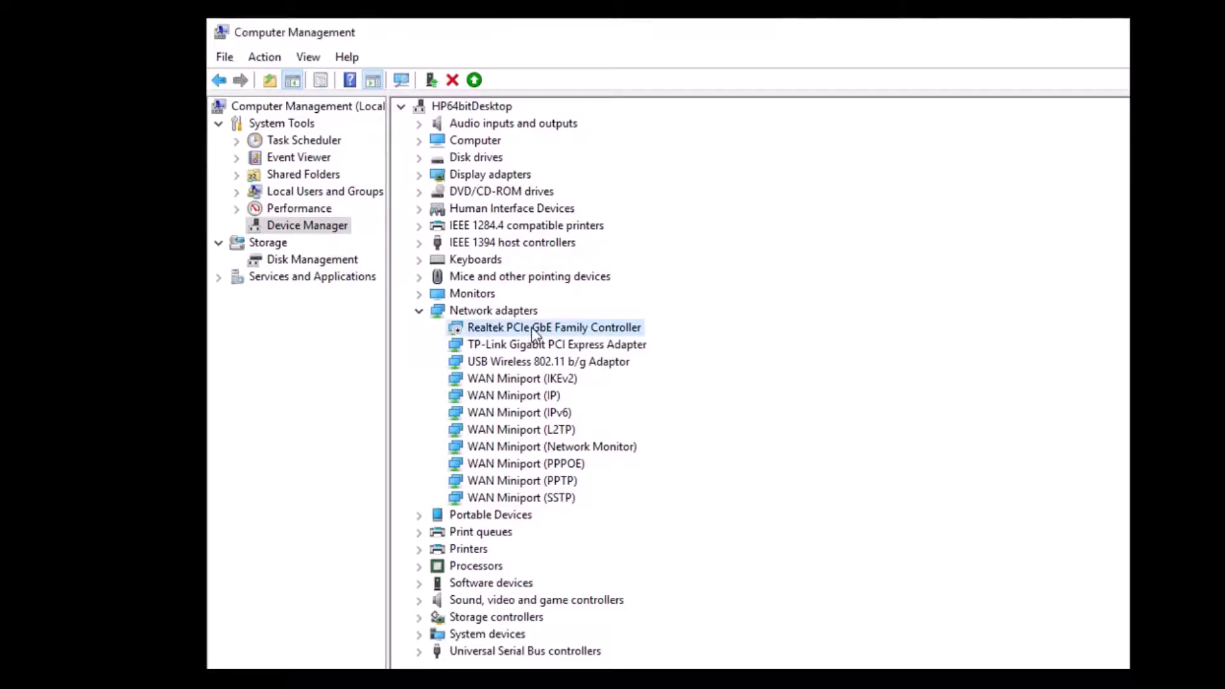
pyautogui.rightClick(531, 327)
pyautogui.click(617, 436)
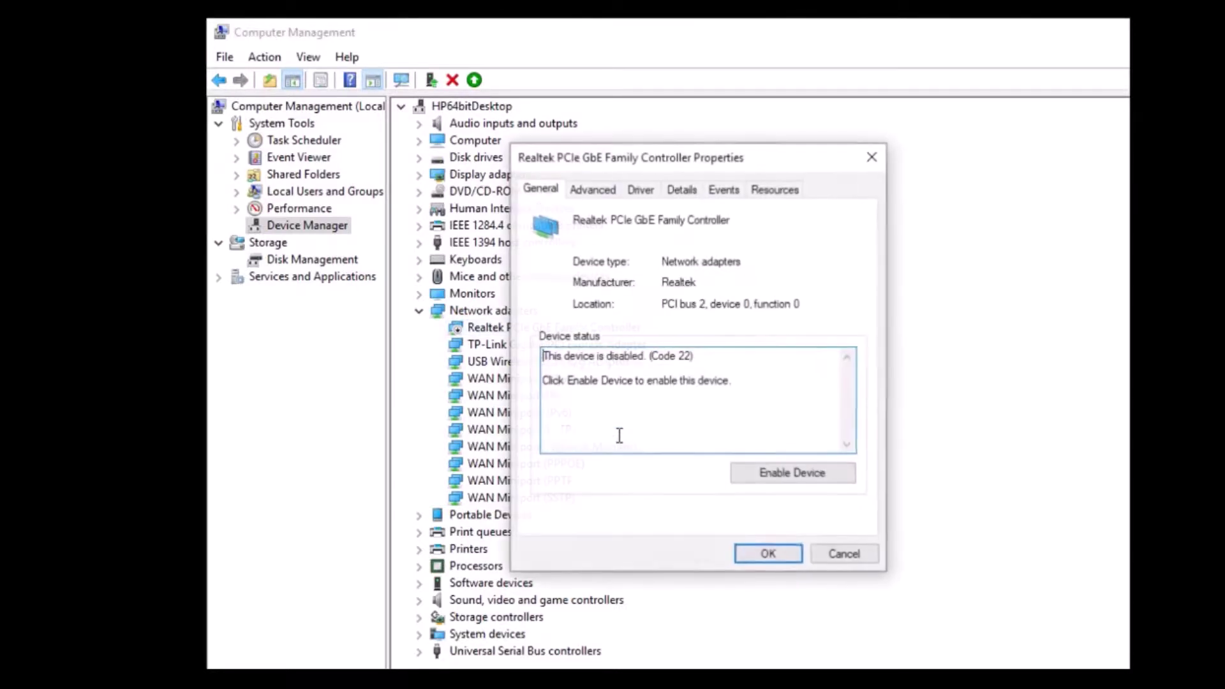
pyautogui.click(593, 190)
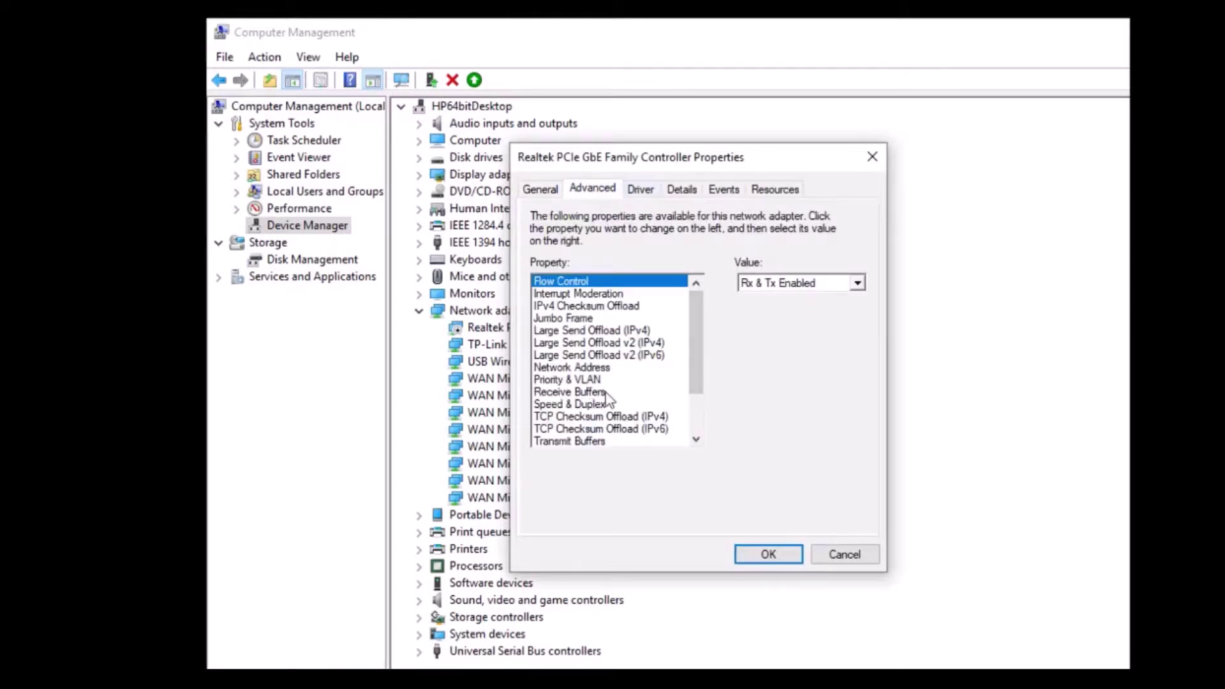
pyautogui.click(589, 405)
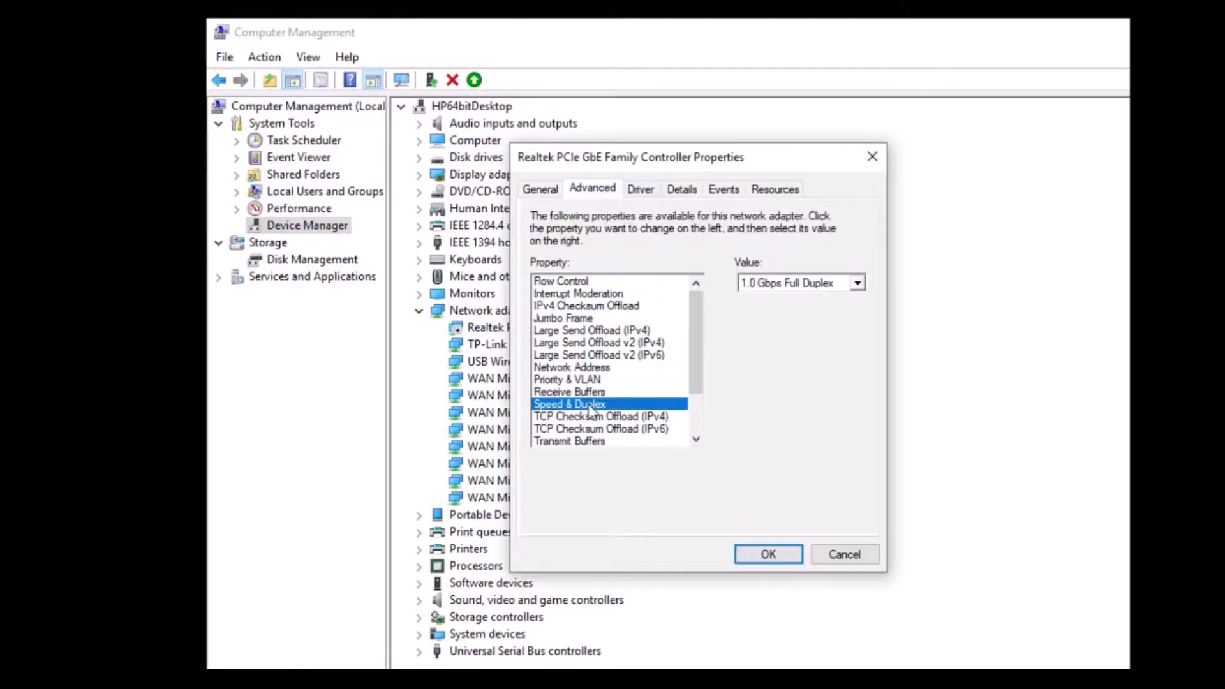
pyautogui.click(857, 284)
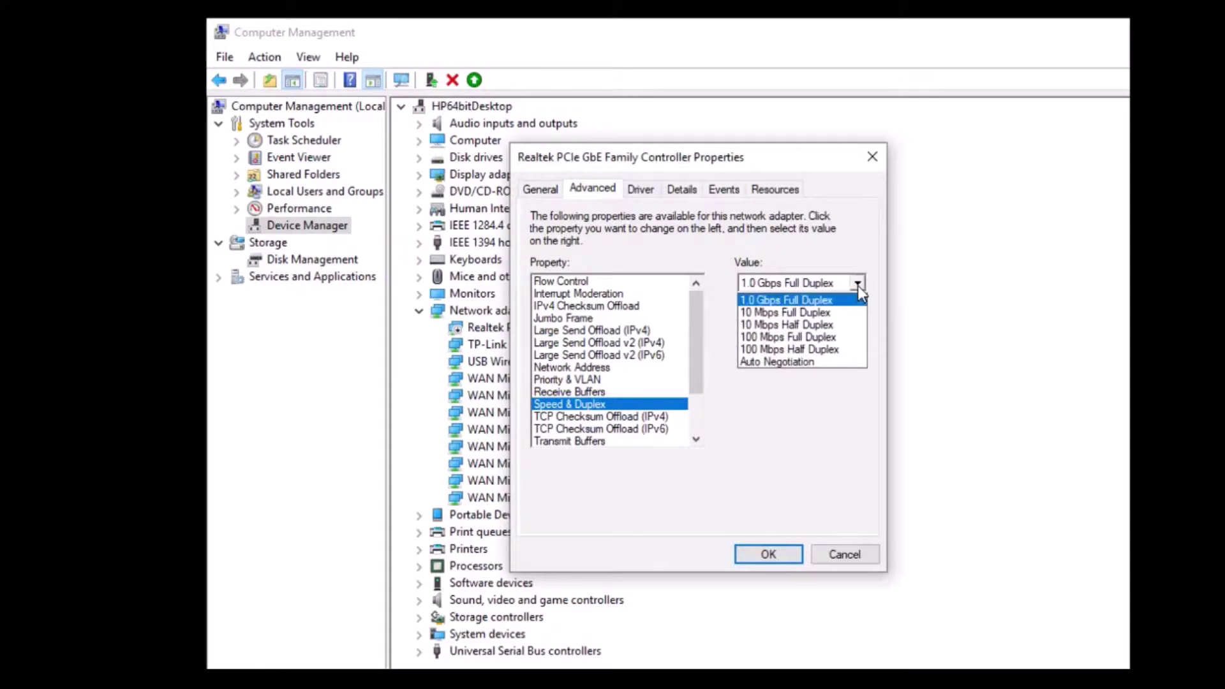
pyautogui.click(808, 301)
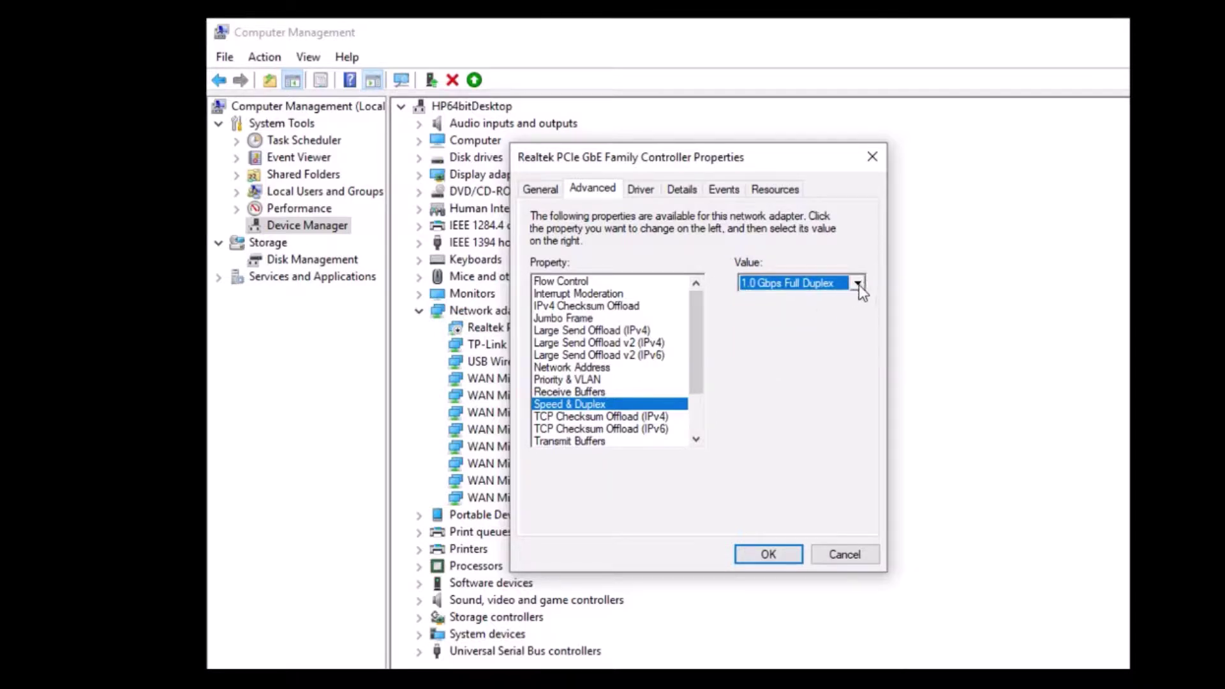
pyautogui.click(859, 284)
pyautogui.click(802, 301)
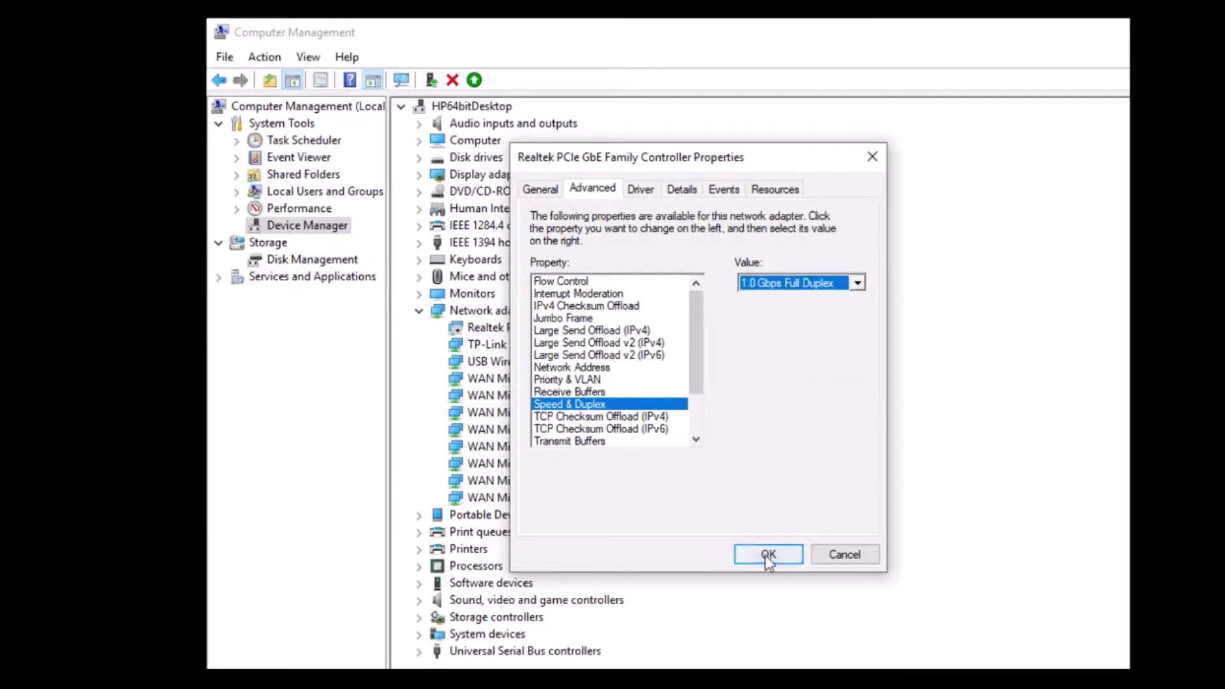
pyautogui.click(641, 191)
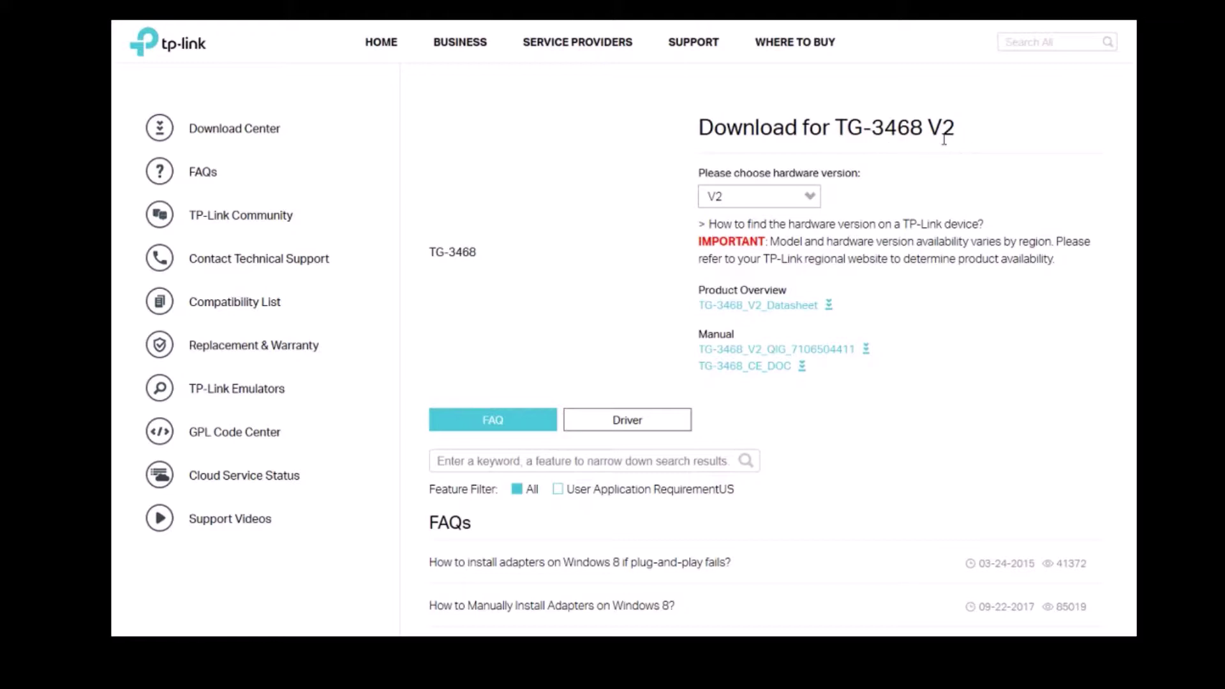
# Step: Show the TG-3468 V2 driver list, then scroll back up to the hardware version selector
pyautogui.click(627, 422)
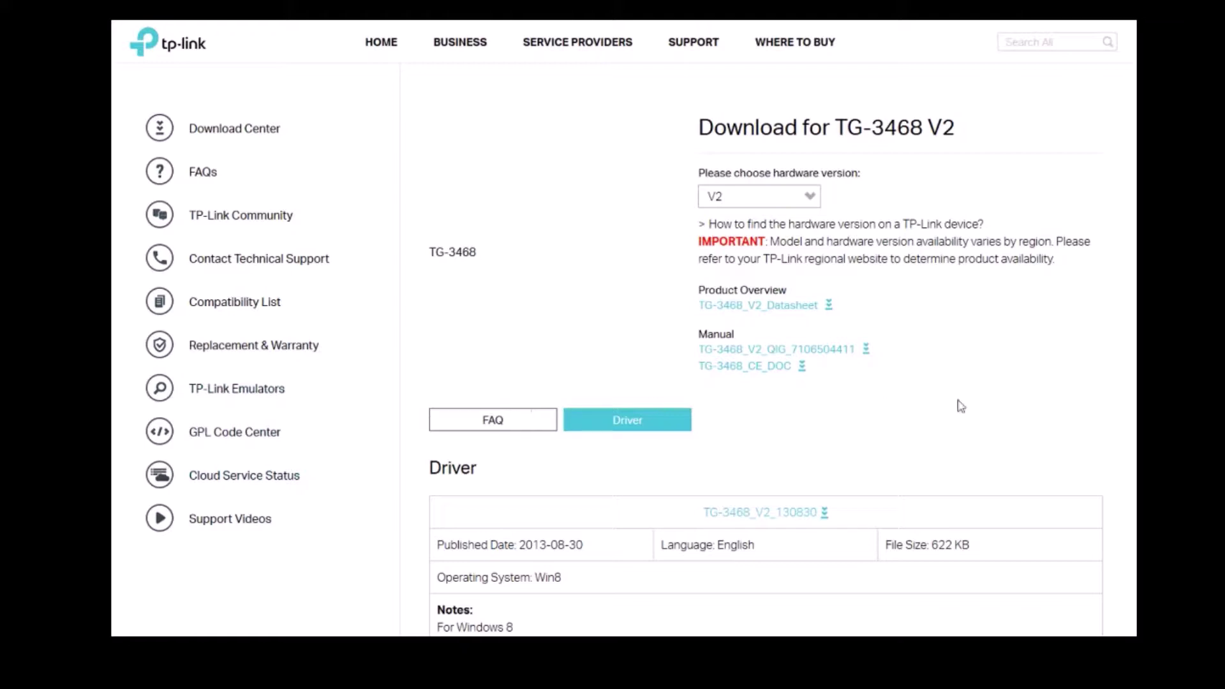
pyautogui.scroll(-4, 623, 327)
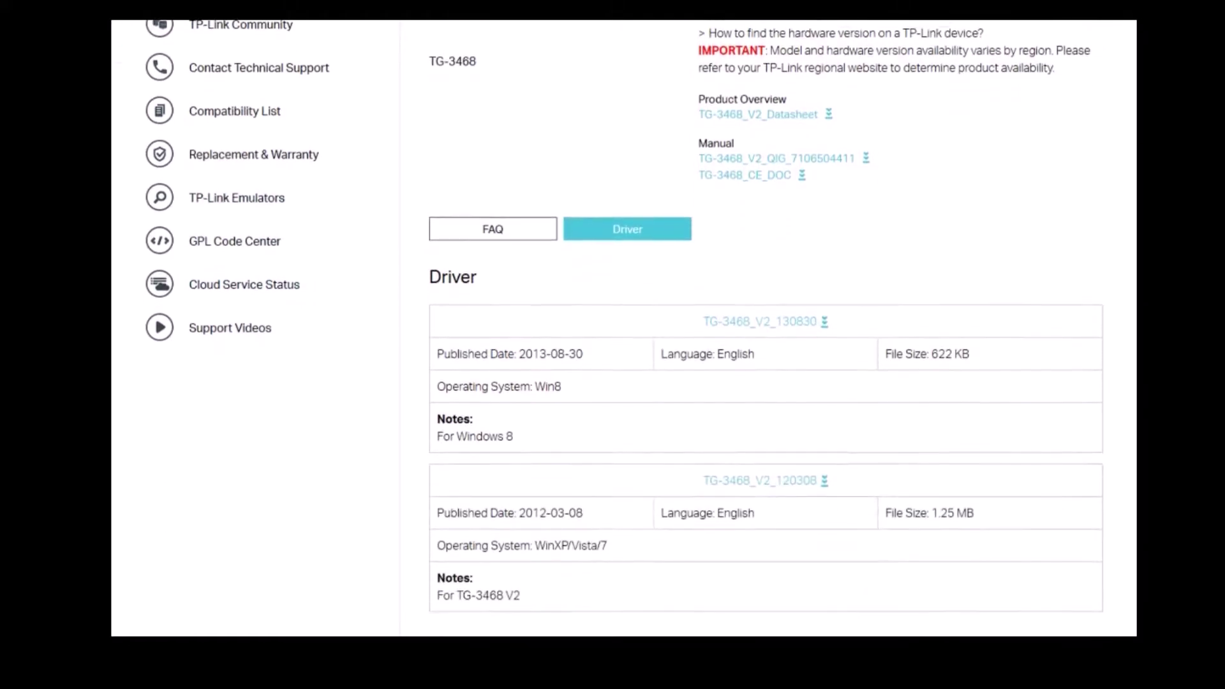
pyautogui.scroll(1, 623, 327)
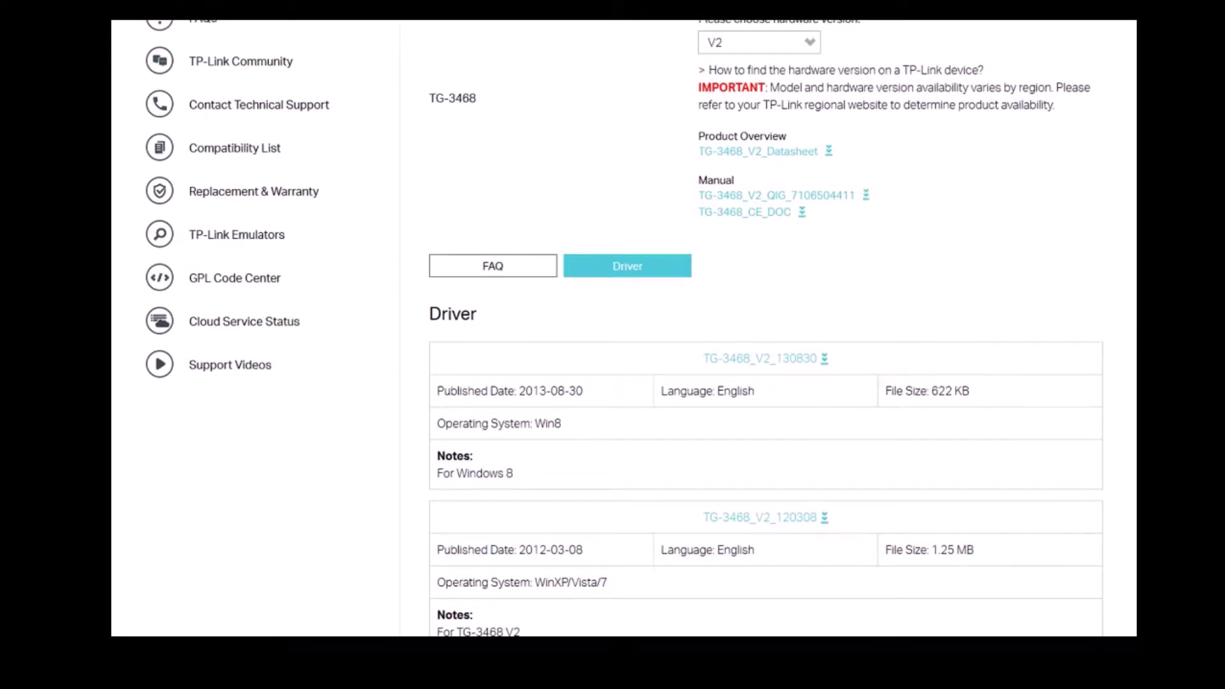
pyautogui.scroll(1, 623, 326)
pyautogui.scroll(2, 623, 327)
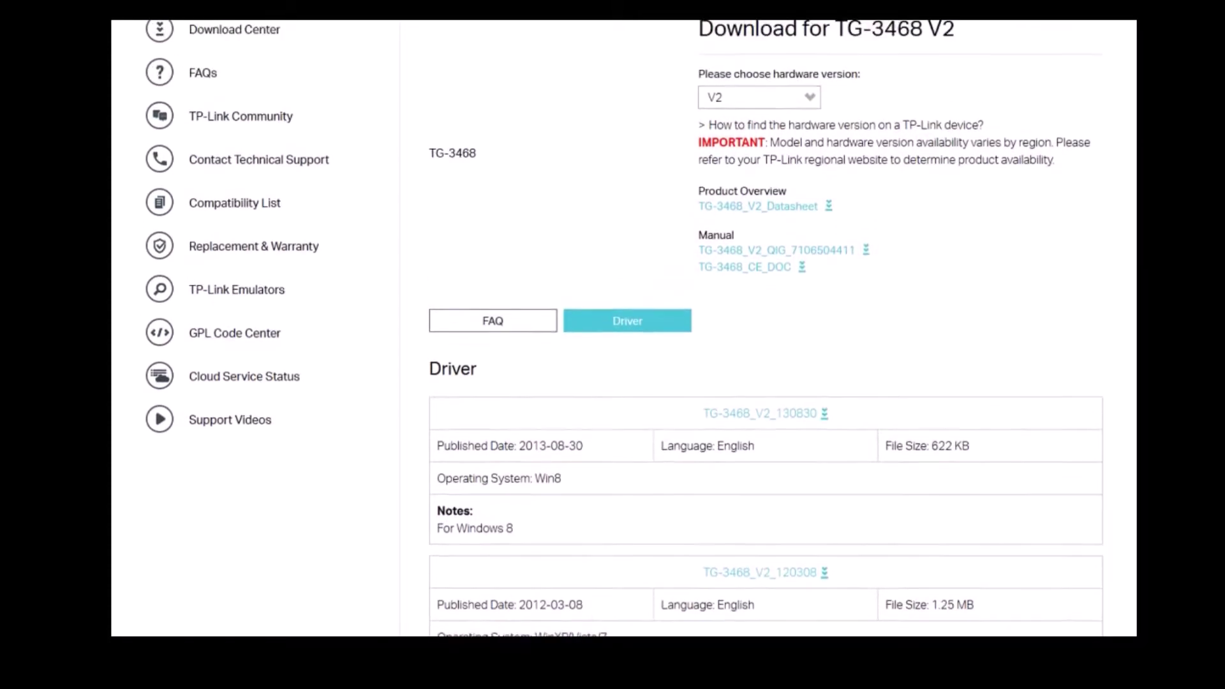
pyautogui.scroll(1, 623, 327)
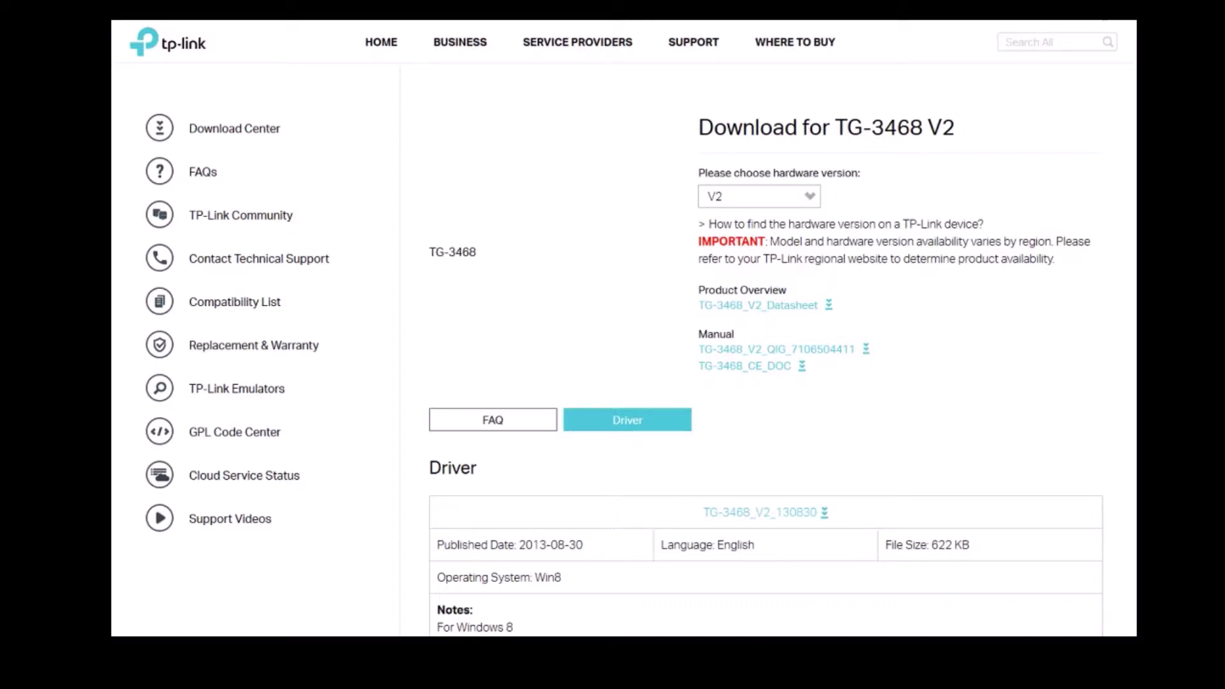
pyautogui.click(810, 198)
# Step: Switch the TG-3468 page to hardware version V3 and list its driver downloads
pyautogui.click(758, 219)
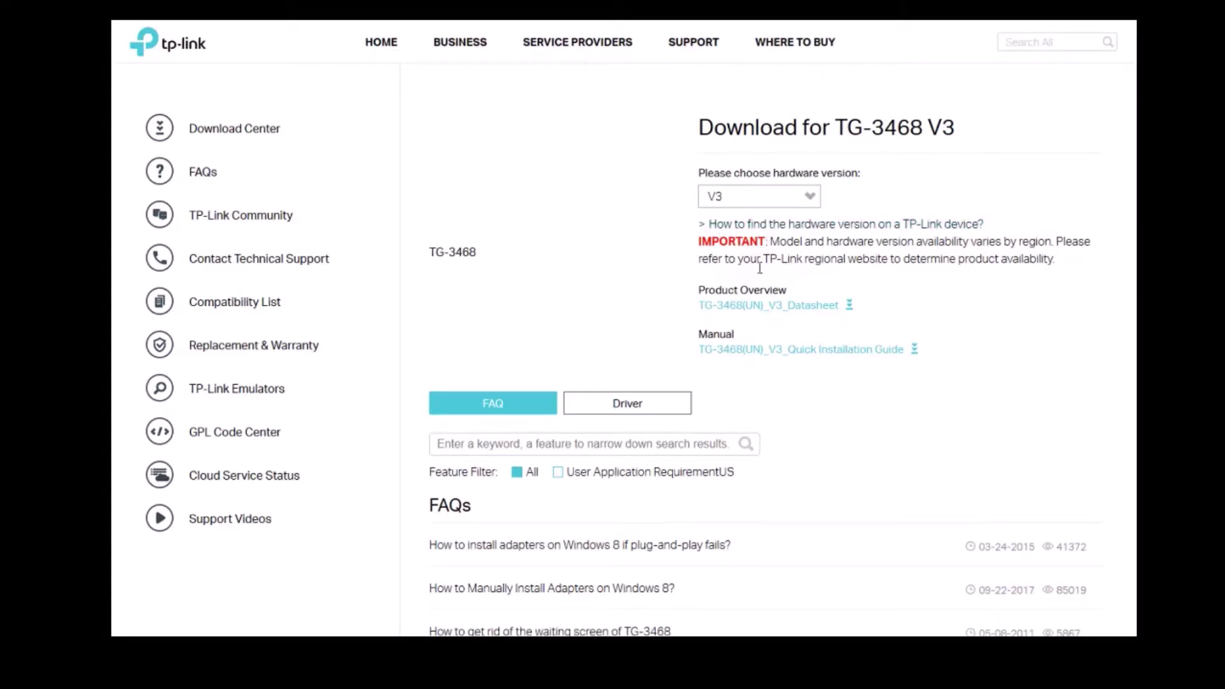
pyautogui.click(641, 414)
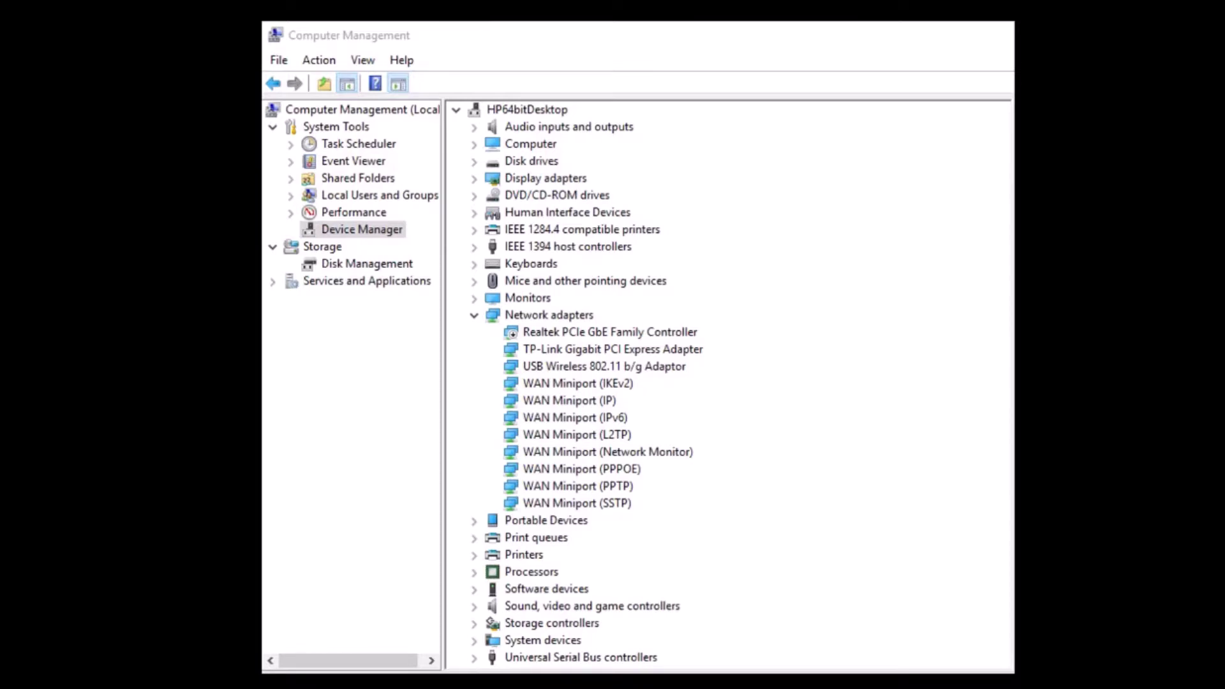
# Step: Confirm the Realtek PCIe GbE controller is disabled, with Enable device offered
pyautogui.click(610, 333)
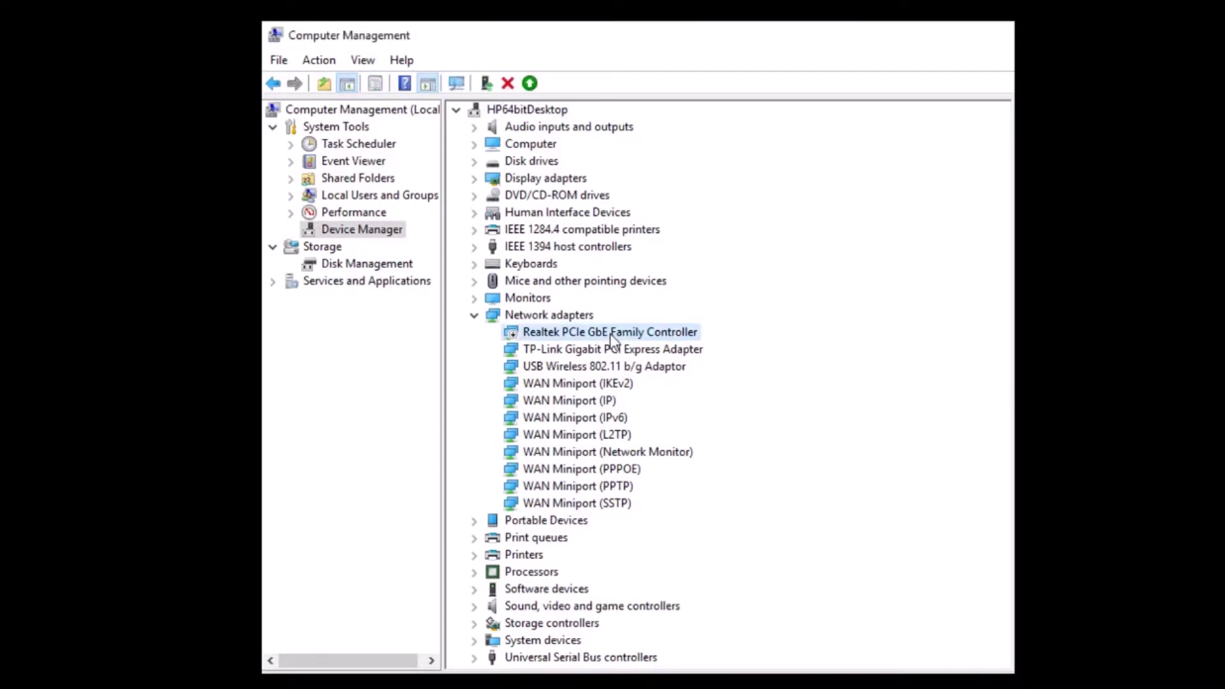
pyautogui.click(572, 333)
pyautogui.rightClick(573, 339)
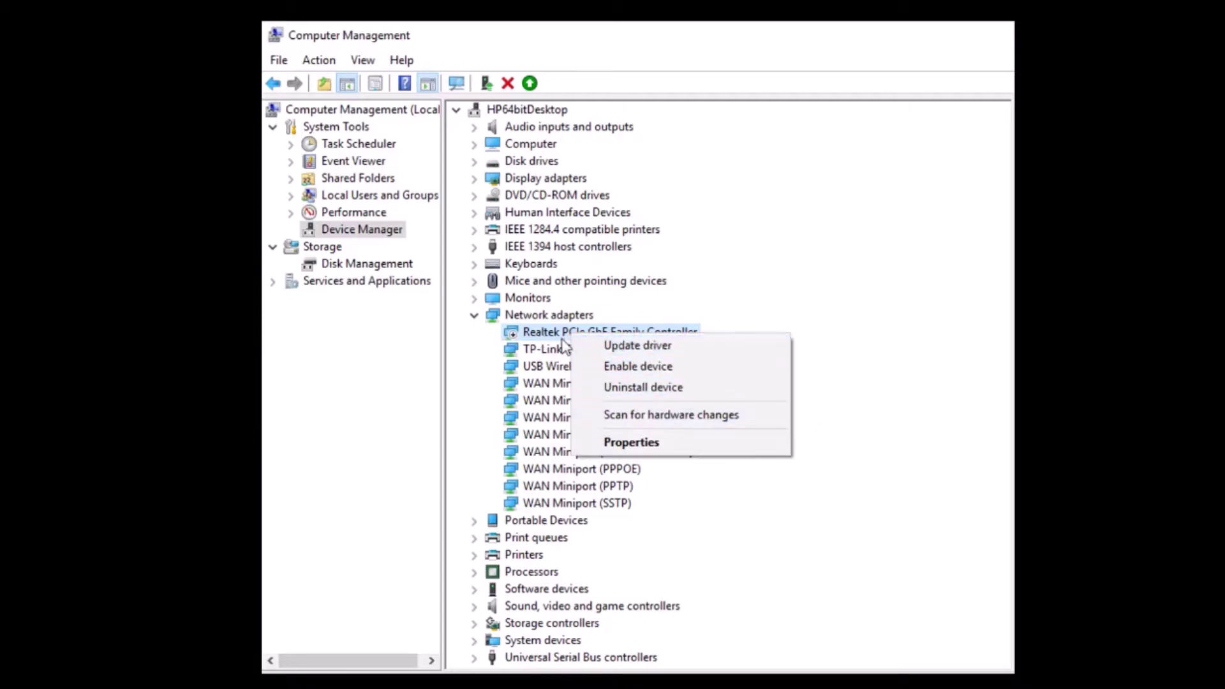
pyautogui.click(538, 331)
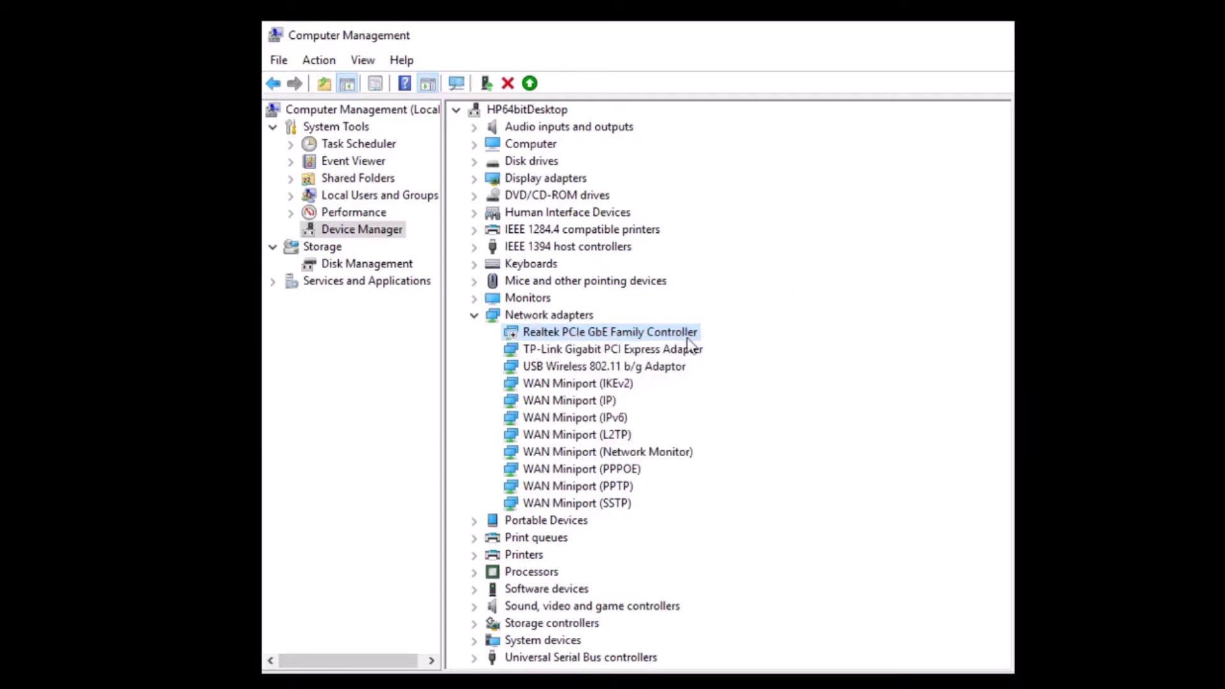
# Step: Open the TP-Link Gigabit PCI Express Adapter's properties
pyautogui.click(599, 351)
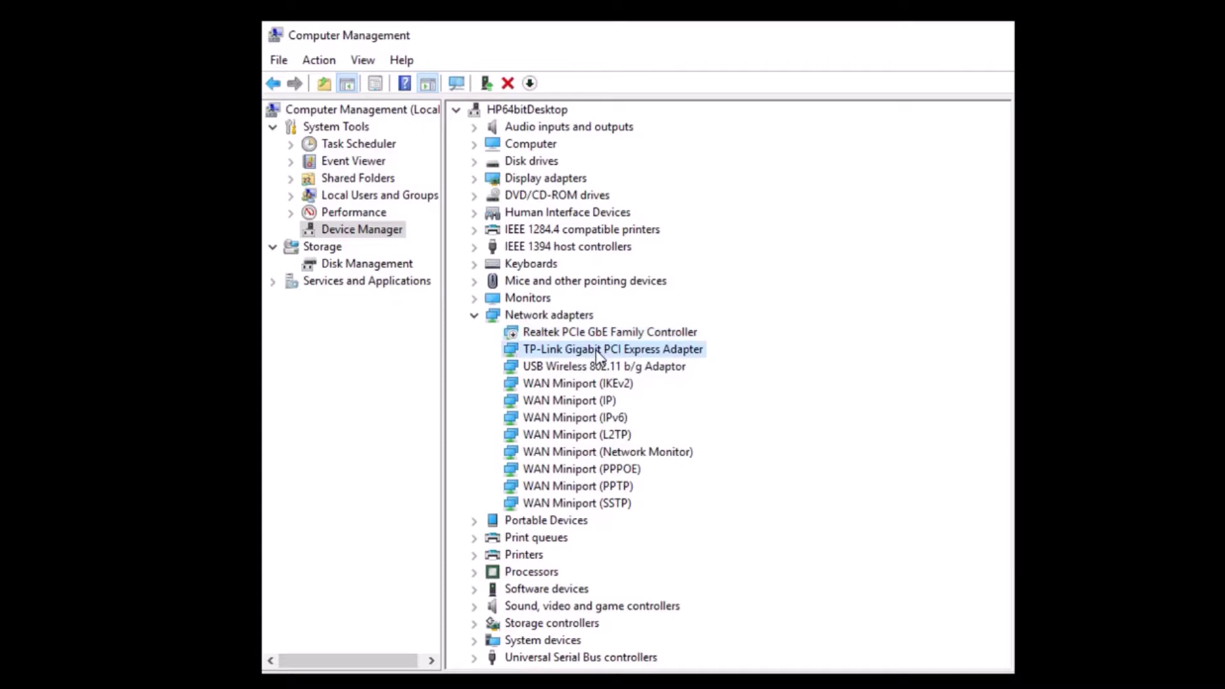
pyautogui.rightClick(598, 355)
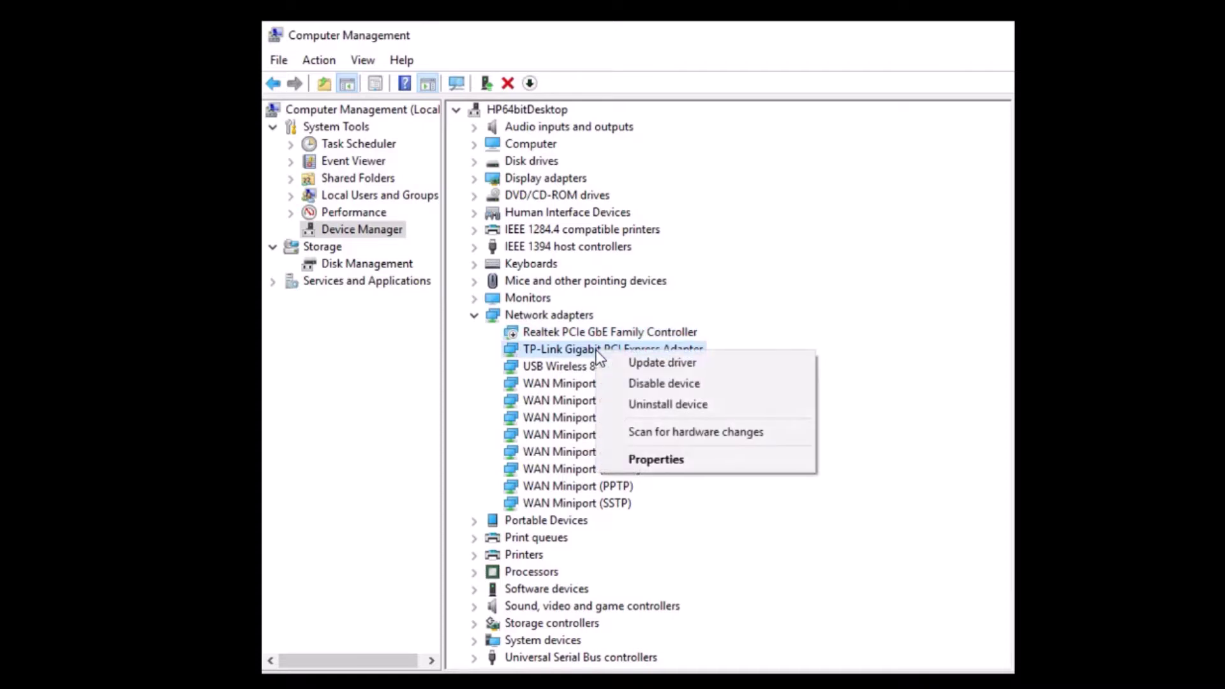
pyautogui.click(675, 462)
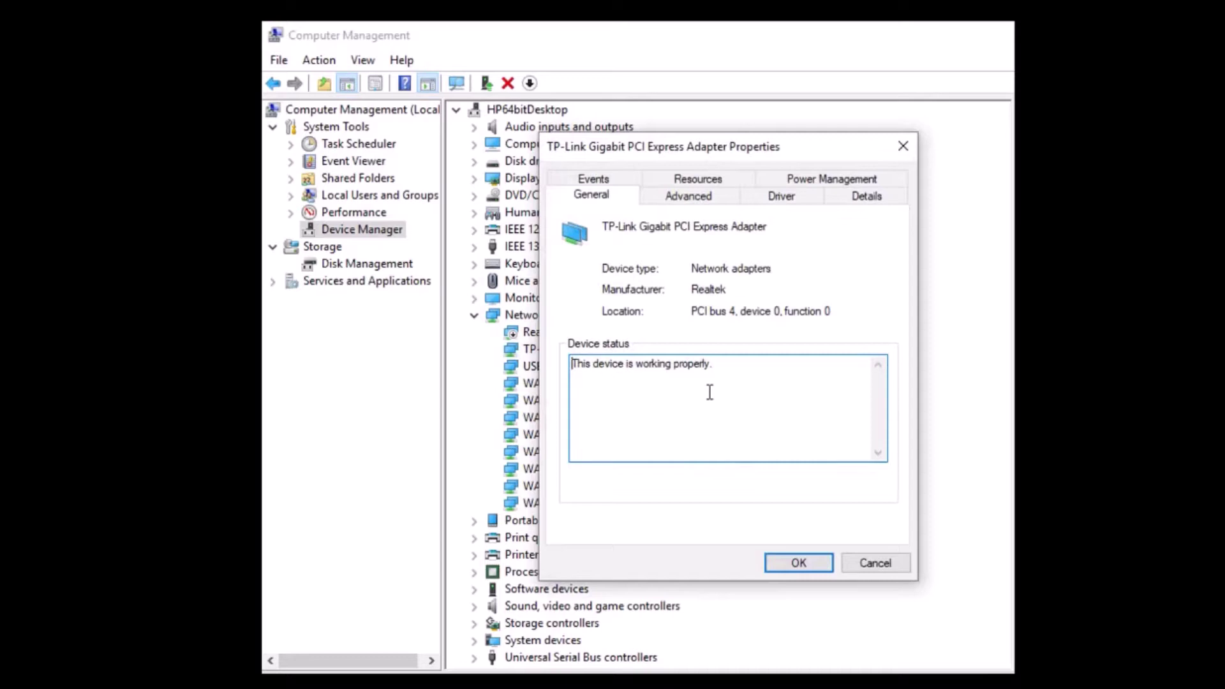
# Step: Keep the TP-Link adapter's Speed & Duplex at Auto Negotiation and apply with OK
pyautogui.click(697, 198)
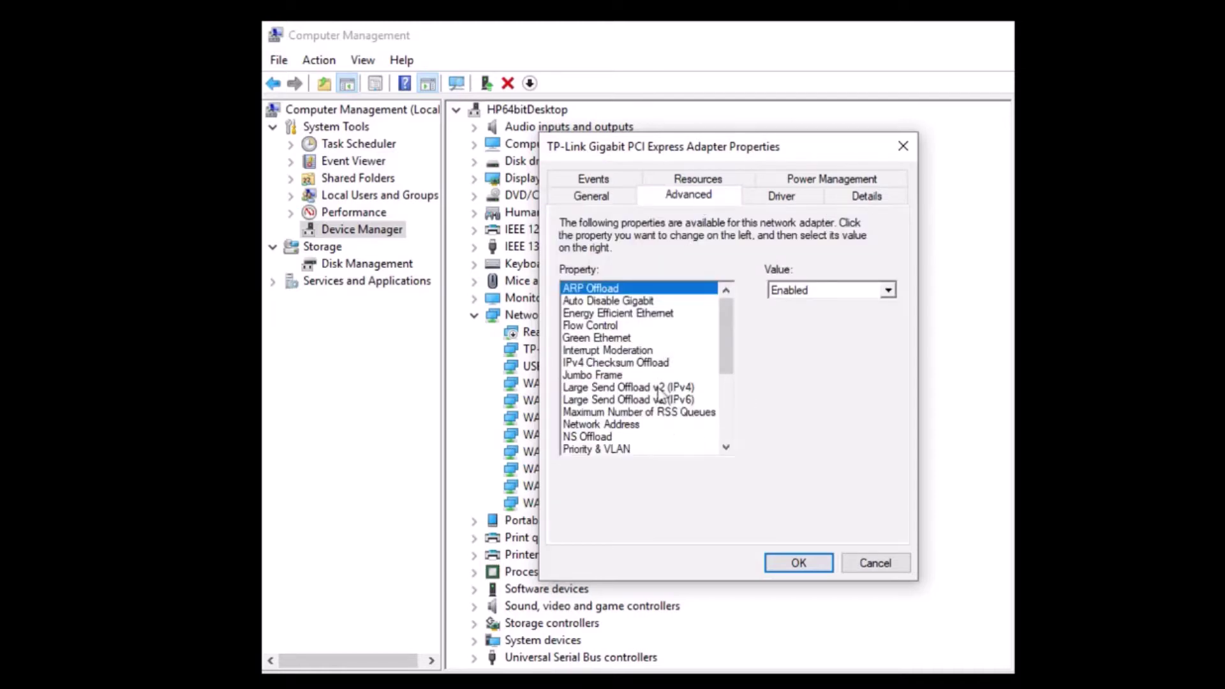
pyautogui.moveTo(726, 357); pyautogui.dragTo(729, 405)
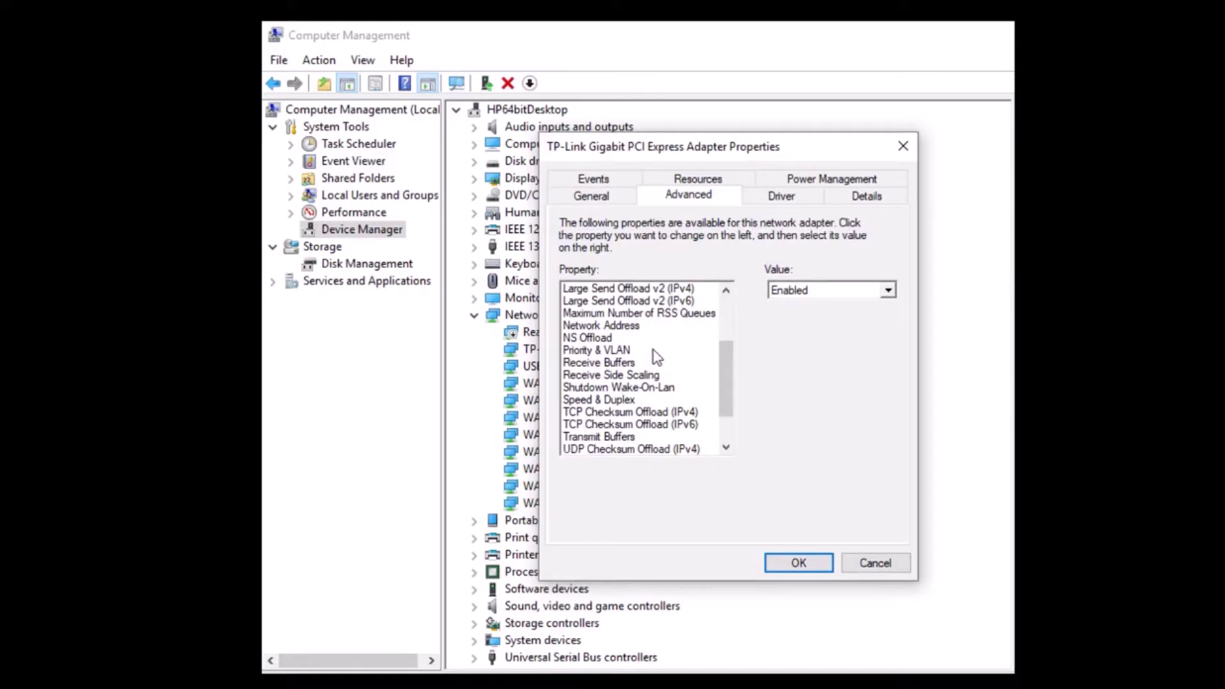
pyautogui.click(618, 398)
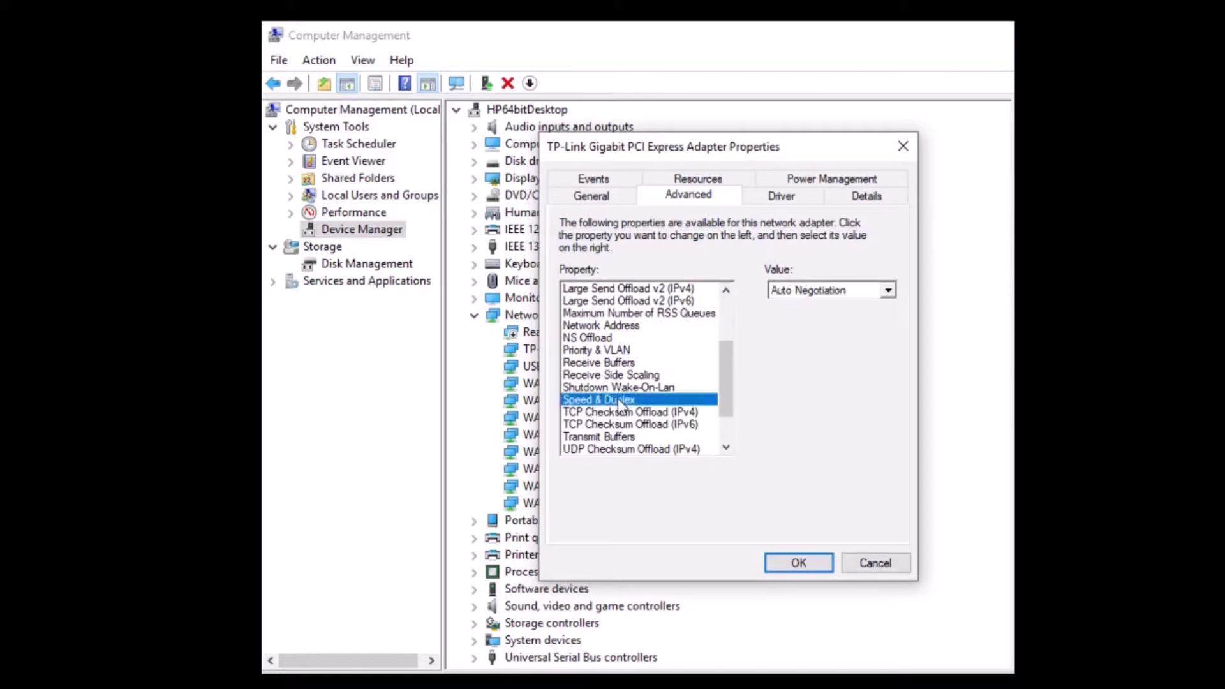
pyautogui.click(894, 292)
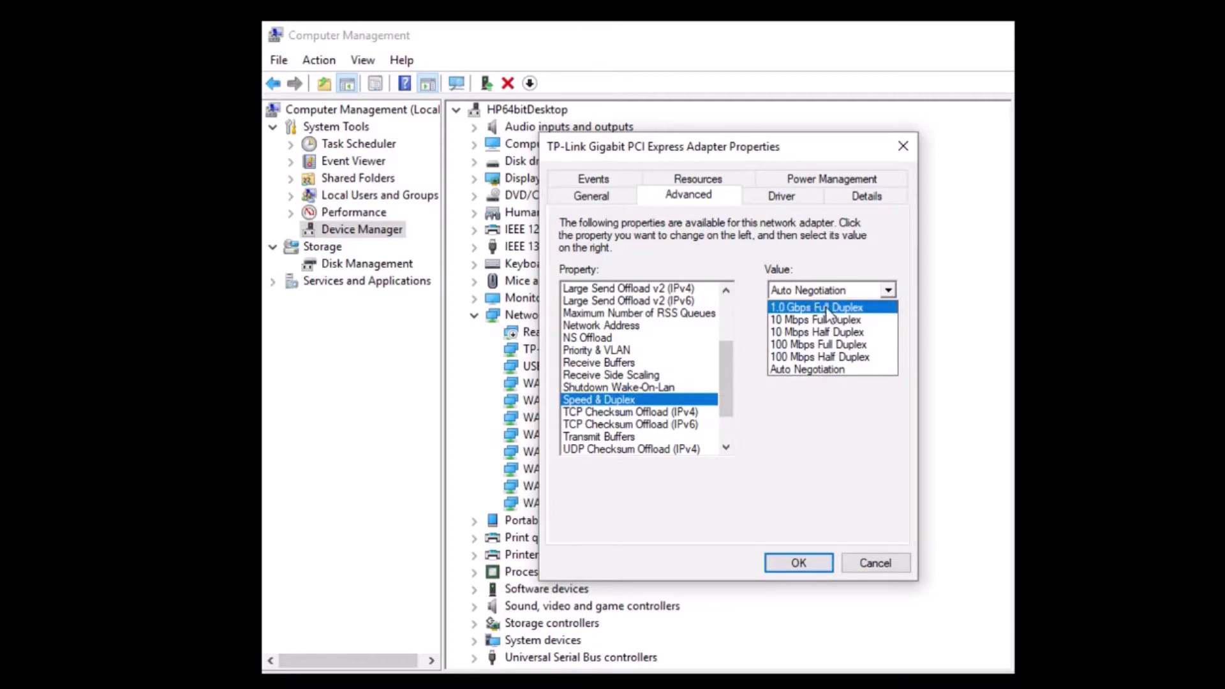
pyautogui.click(823, 370)
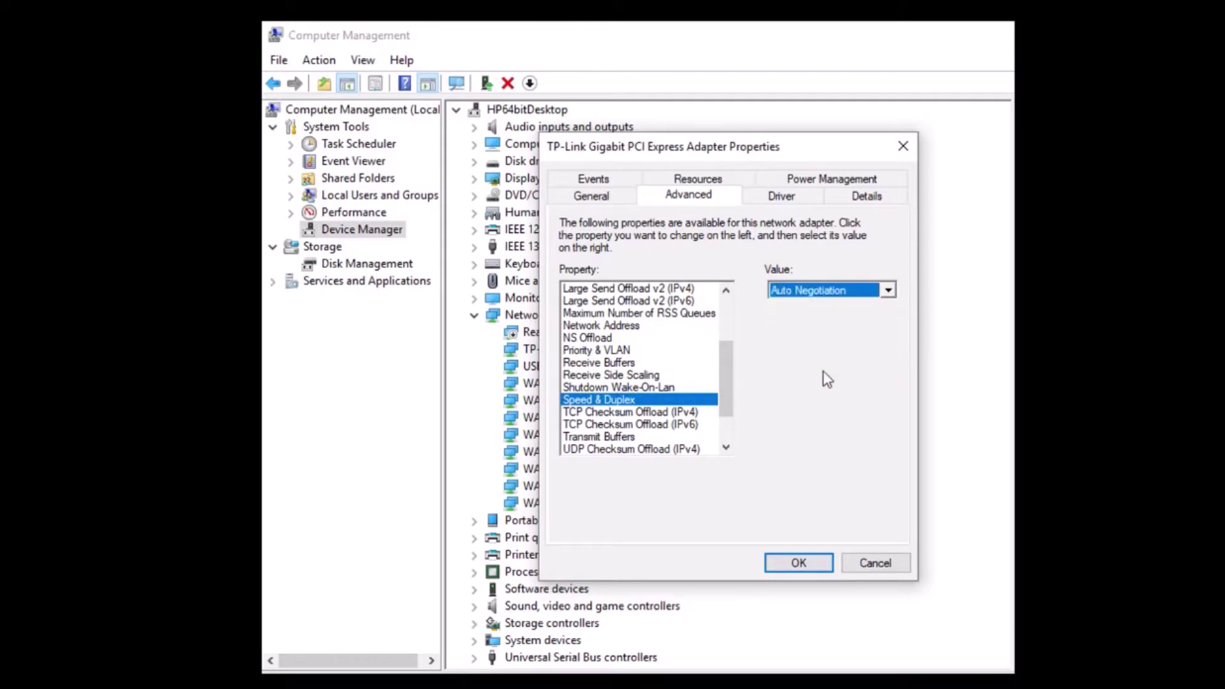
pyautogui.click(799, 563)
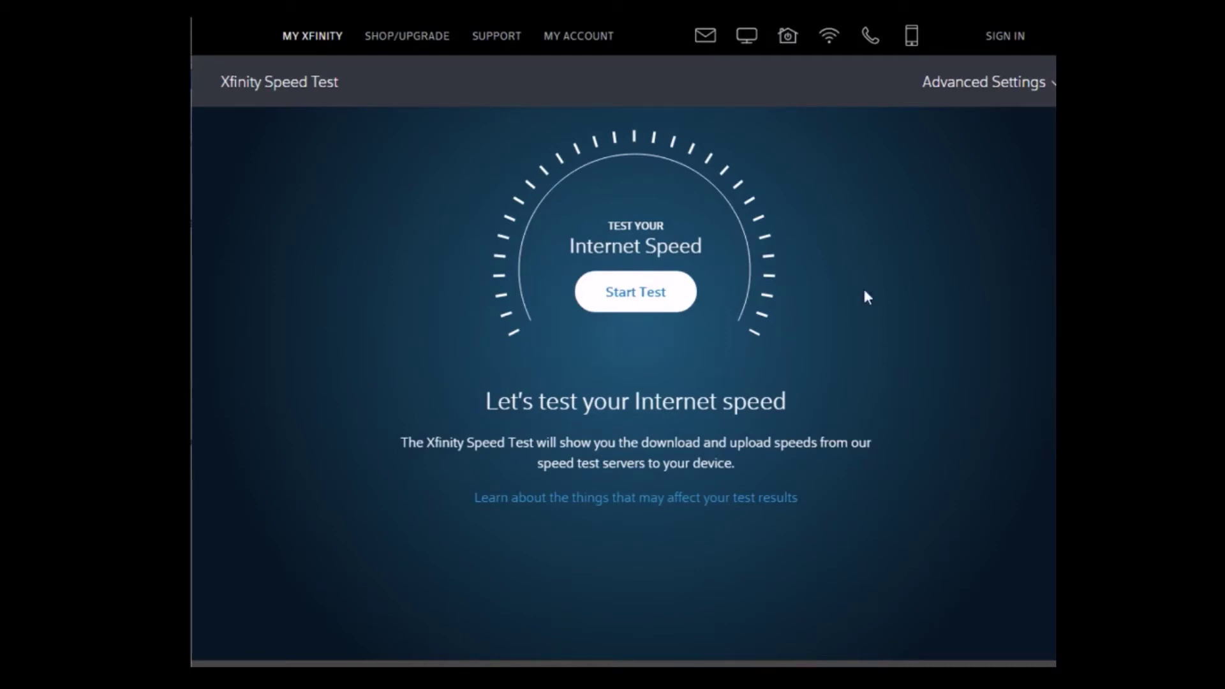
# Step: Start the Xfinity speed test to measure download and upload speeds
pyautogui.click(639, 296)
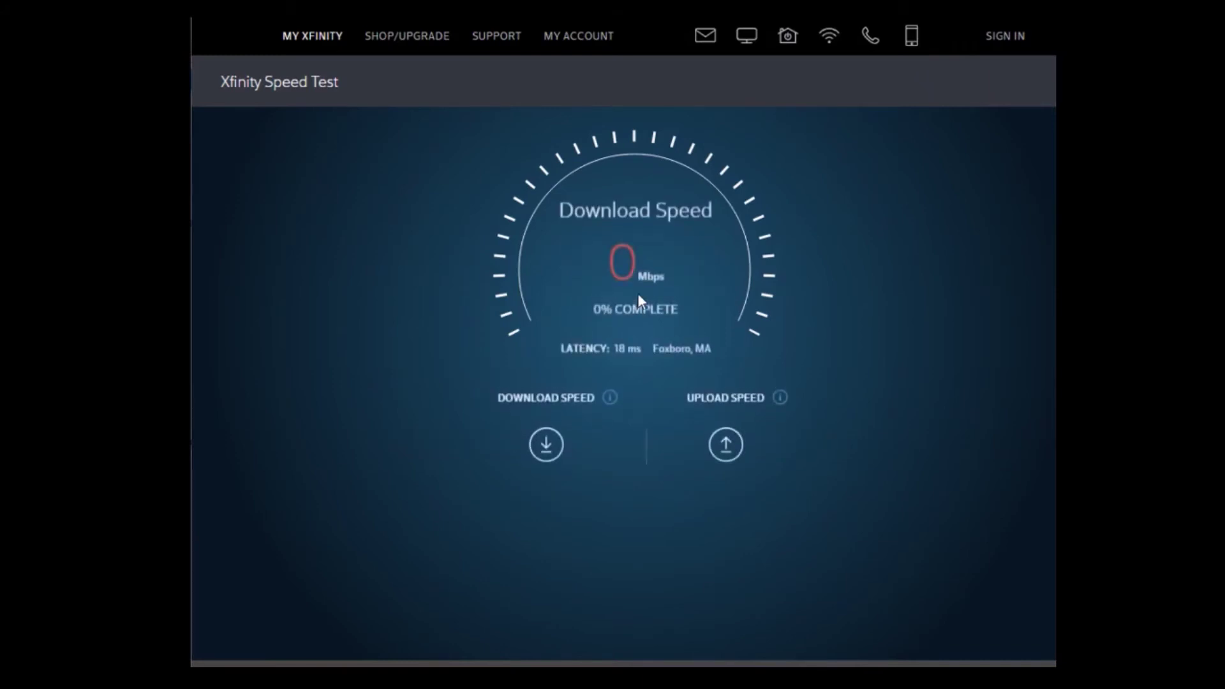